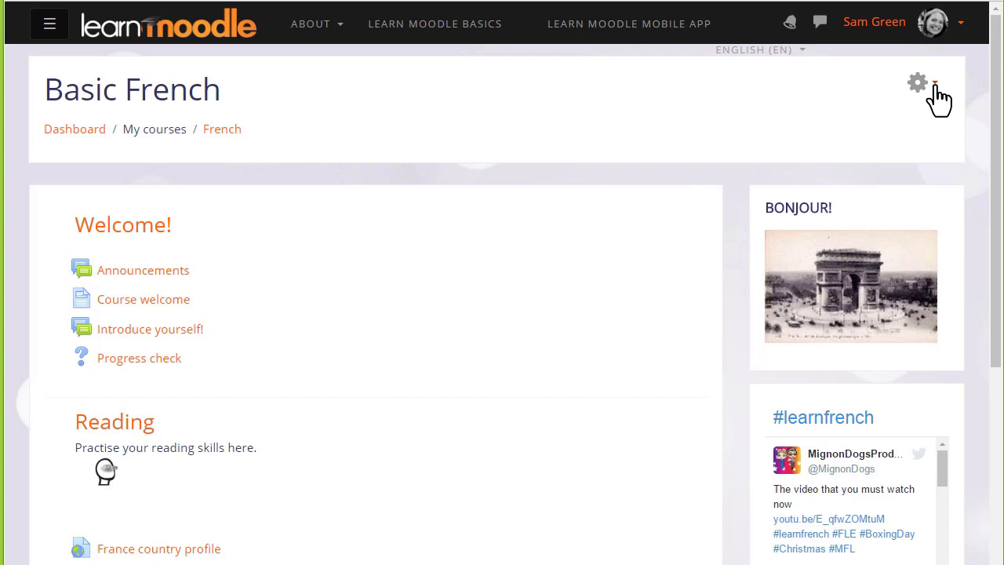
Start a backup of the Basic French course from the course administration menu.
{"action": "left_click", "coordinate": [935, 85]}
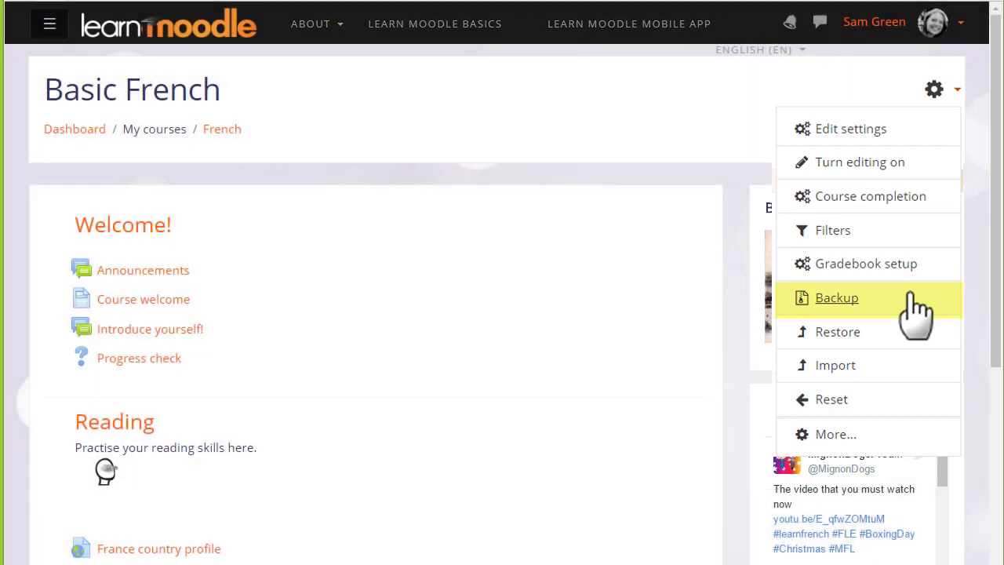
{"action": "left_click", "coordinate": [913, 300]}
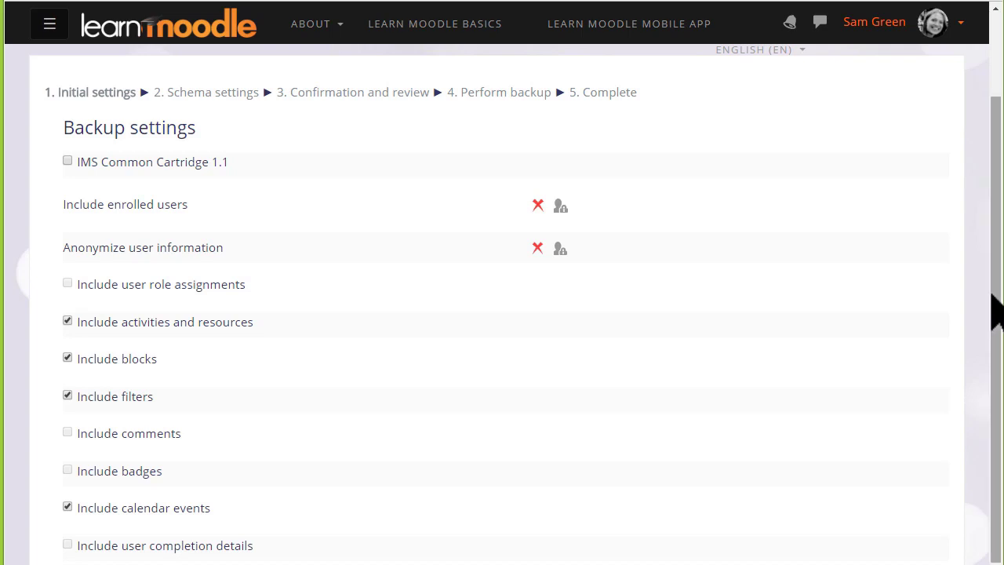
{"action": "left_click_drag", "start_coordinate": [985, 306], "coordinate": [986, 493]}
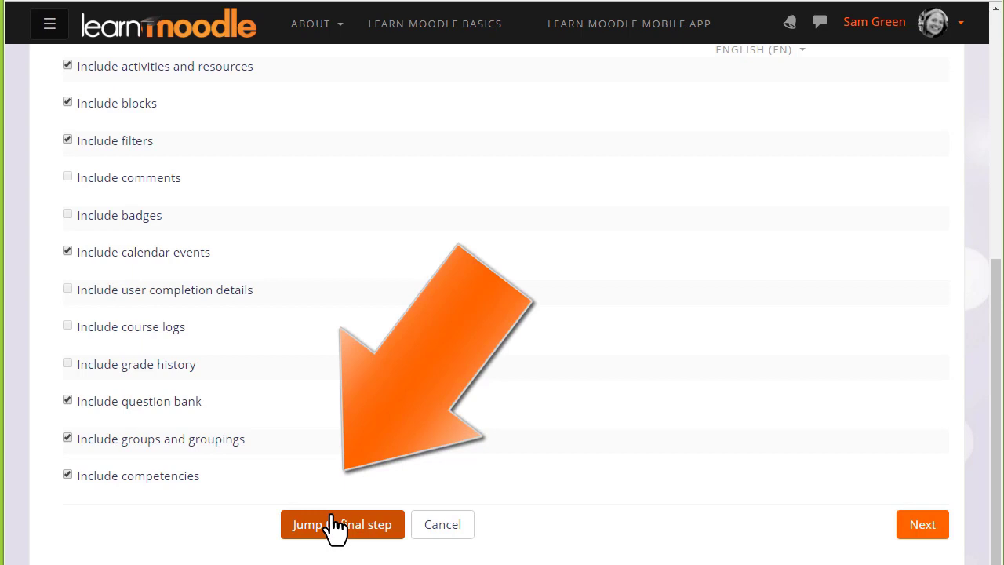
{"action": "scroll", "coordinate": [334, 533], "scroll_direction": "up", "scroll_amount": 1}
{"action": "scroll", "coordinate": [346, 541], "scroll_direction": "up", "scroll_amount": 4}
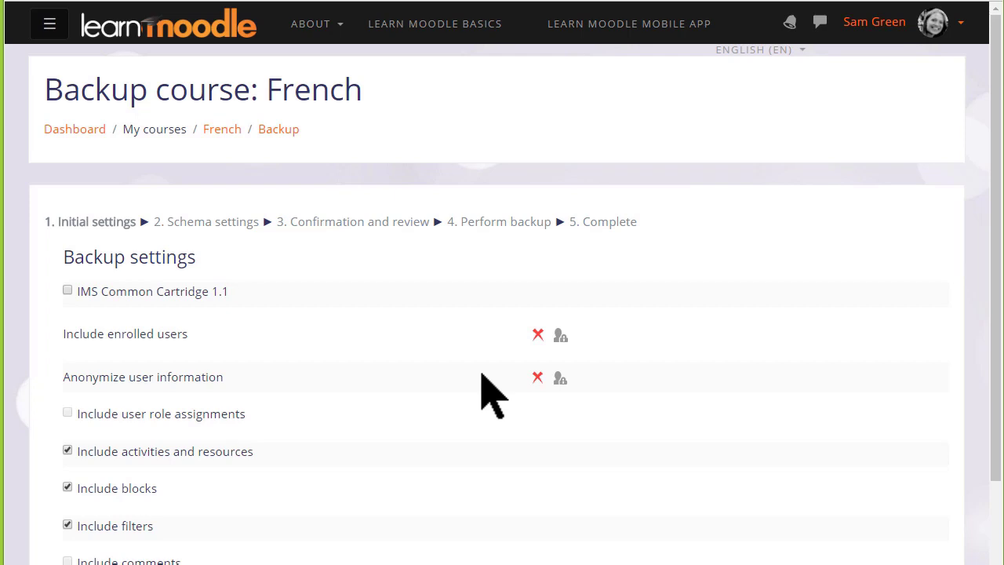
{"action": "scroll", "coordinate": [483, 392], "scroll_direction": "down", "scroll_amount": 1}
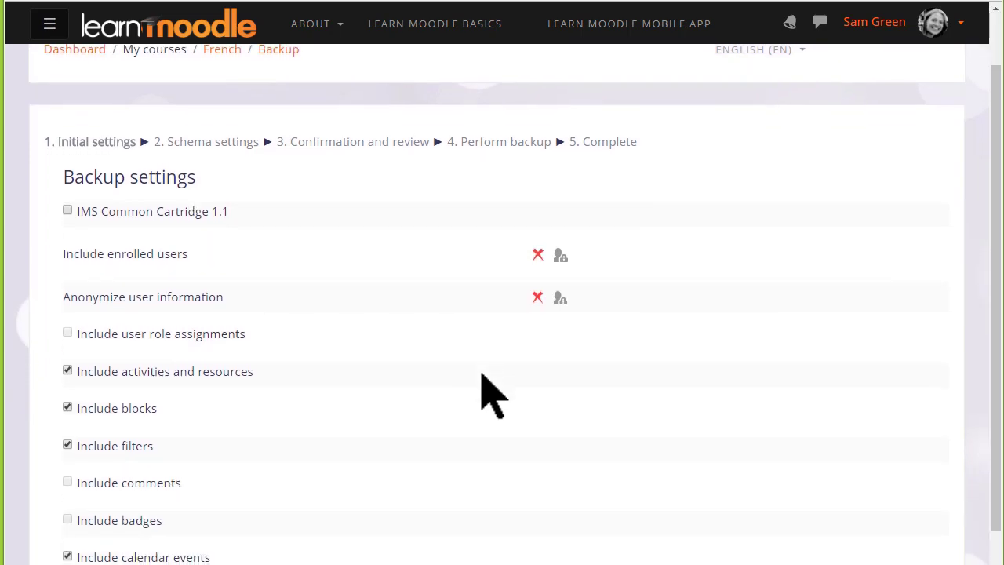
{"action": "scroll", "coordinate": [483, 392], "scroll_direction": "down", "scroll_amount": 2}
{"action": "scroll", "coordinate": [482, 392], "scroll_direction": "down", "scroll_amount": 2}
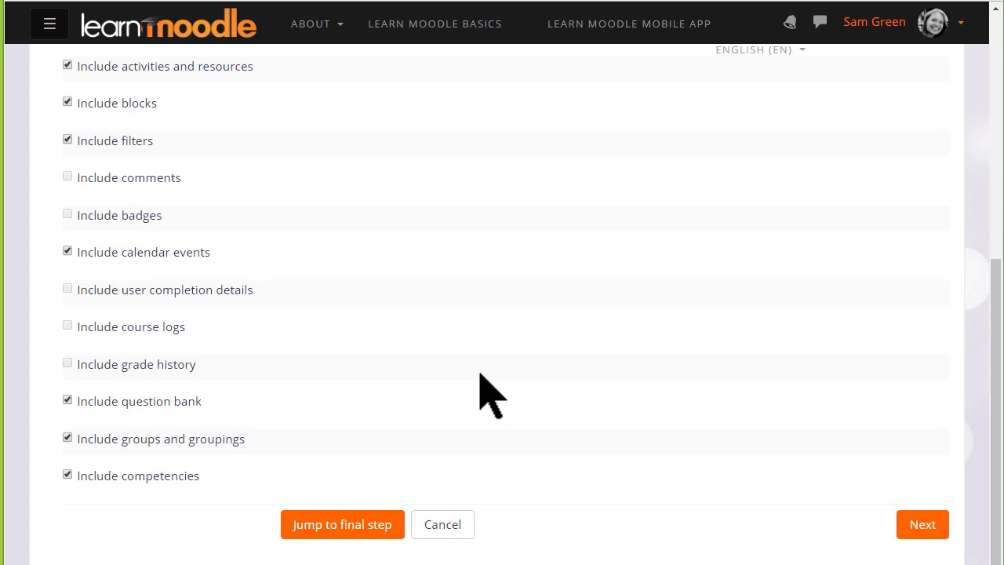
Exclude France country profile under Reading from the backup schema, then advance to the review page.
{"action": "left_click", "coordinate": [915, 537]}
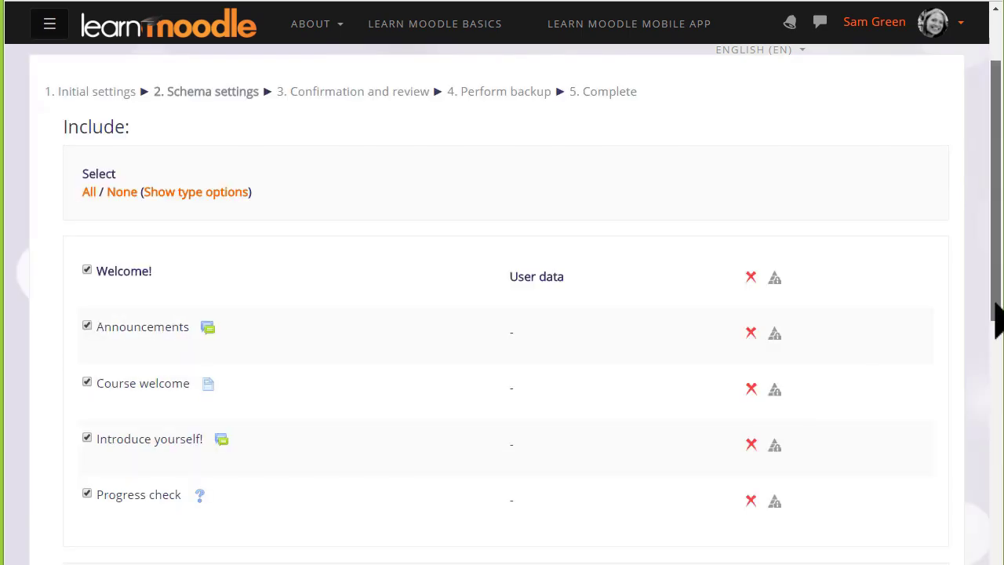
{"action": "left_click_drag", "start_coordinate": [996, 306], "coordinate": [996, 309]}
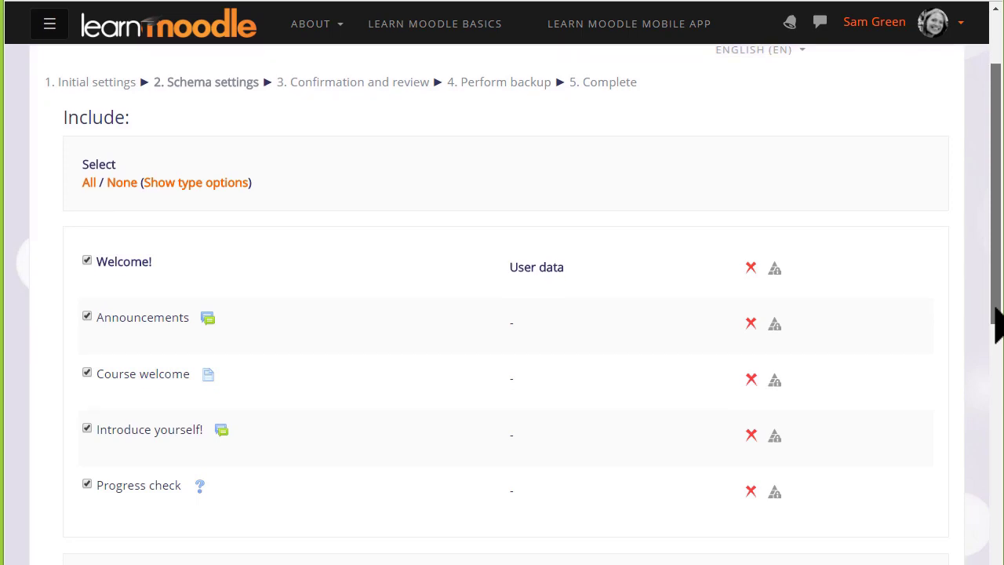
{"action": "left_click_drag", "start_coordinate": [998, 324], "coordinate": [998, 495]}
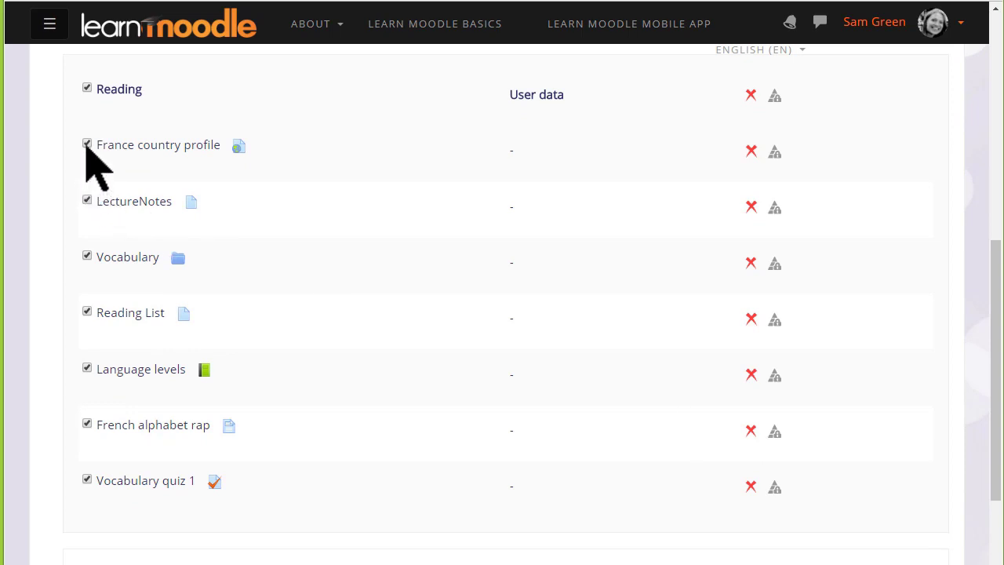
{"action": "left_click", "coordinate": [87, 145]}
{"action": "scroll", "coordinate": [59, 195], "scroll_direction": "down", "scroll_amount": 1}
{"action": "scroll", "coordinate": [49, 200], "scroll_direction": "down", "scroll_amount": 2}
{"action": "scroll", "coordinate": [47, 204], "scroll_direction": "down", "scroll_amount": 2}
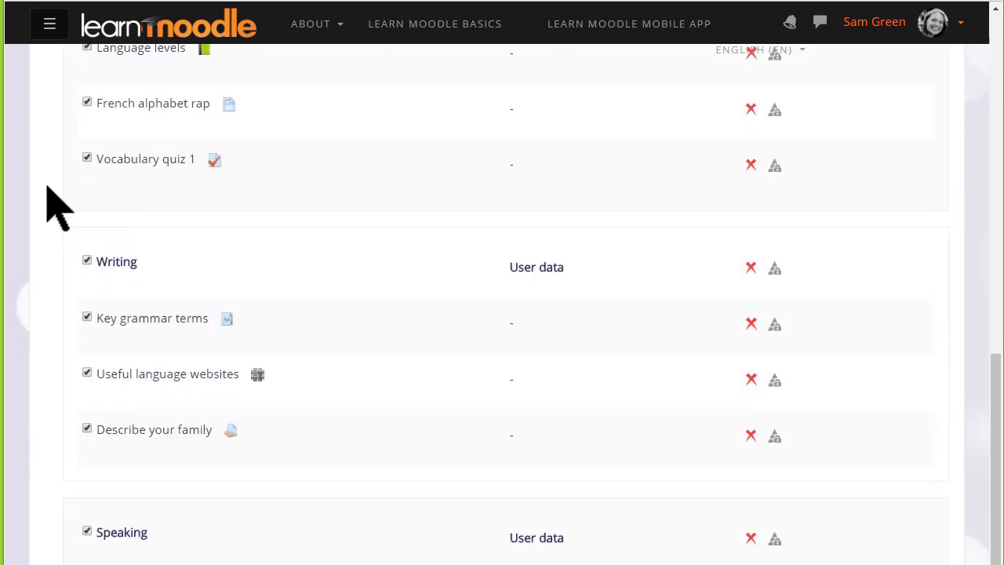
{"action": "scroll", "coordinate": [51, 208], "scroll_direction": "down", "scroll_amount": 2}
{"action": "scroll", "coordinate": [45, 192], "scroll_direction": "down", "scroll_amount": 2}
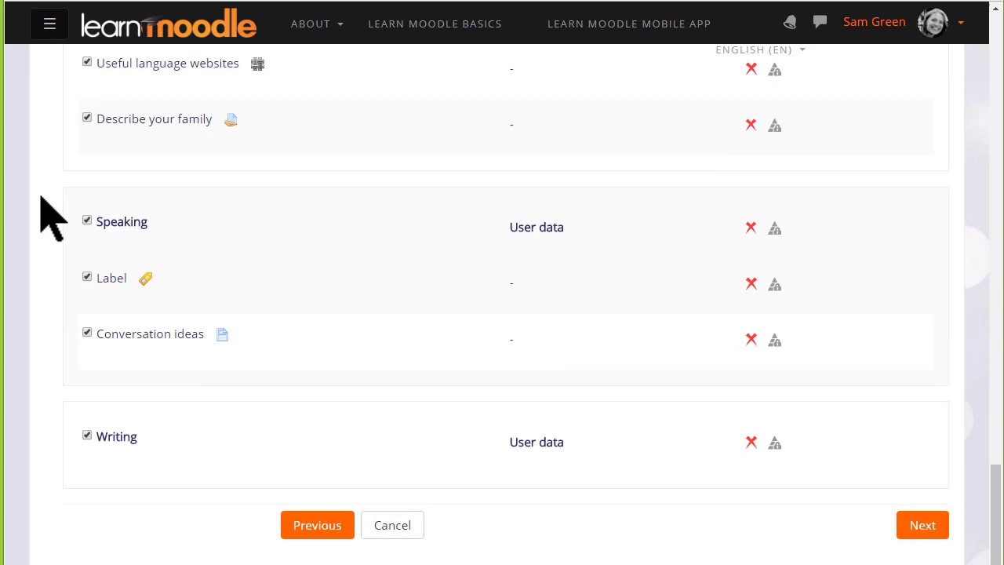
{"action": "left_click", "coordinate": [906, 534]}
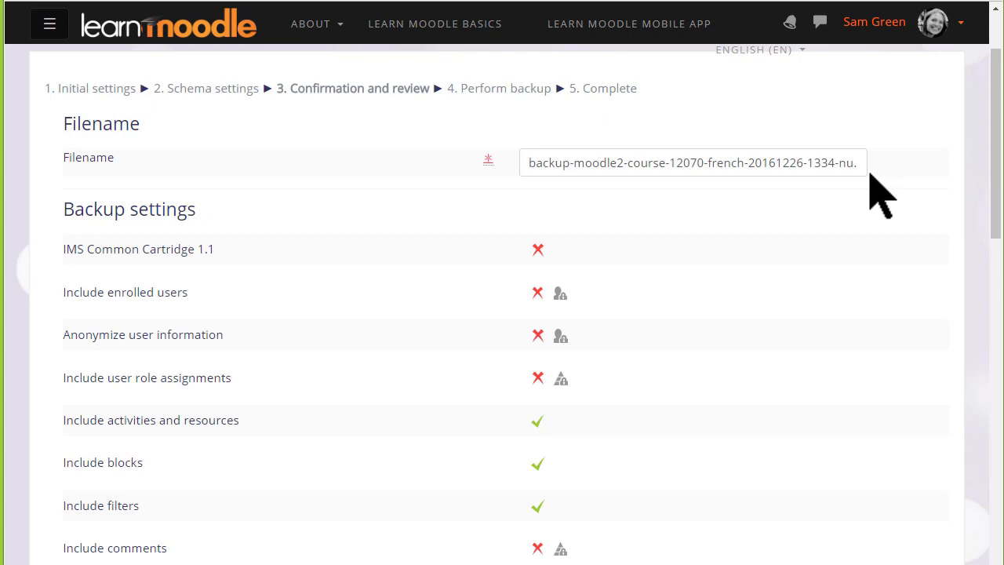
Replace the default filename prefix so the backup is named SamFrenchCourse1334-nu.mbz.
{"action": "left_click_drag", "start_coordinate": [808, 162], "coordinate": [494, 164]}
{"action": "key", "text": "BackSpace"}
{"action": "type", "text": "Sam1334-nu.mbz"}
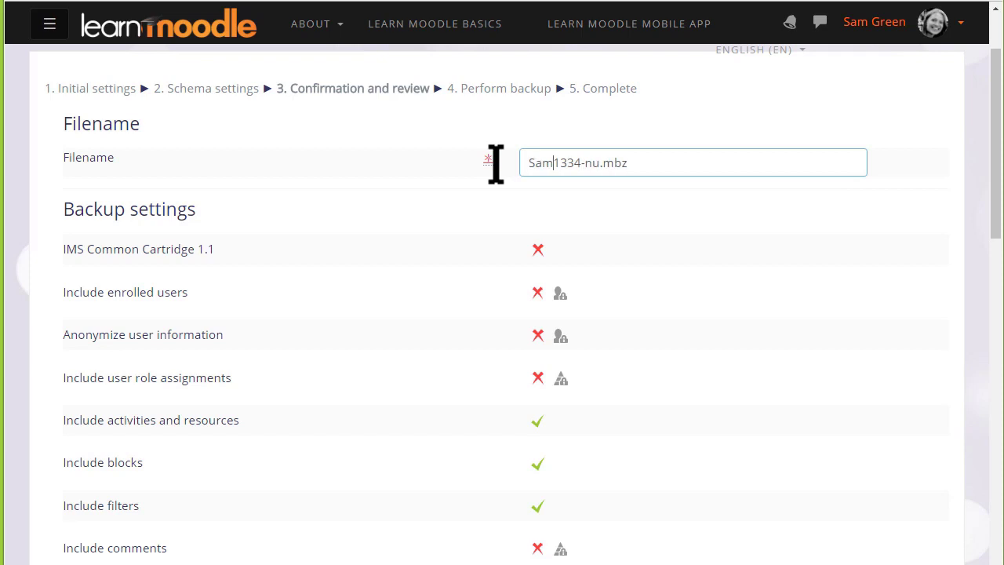
{"action": "type", "text": "Fer"}
{"action": "key", "text": "BackSpace"}
{"action": "key", "text": "BackSpace"}
{"action": "type", "text": "r"}
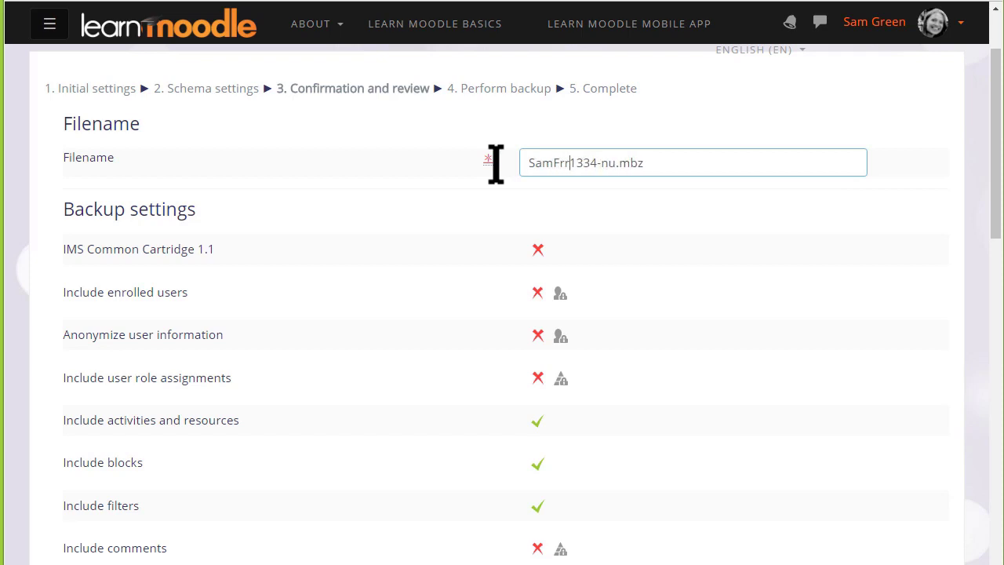
{"action": "type", "text": "enchCourse"}
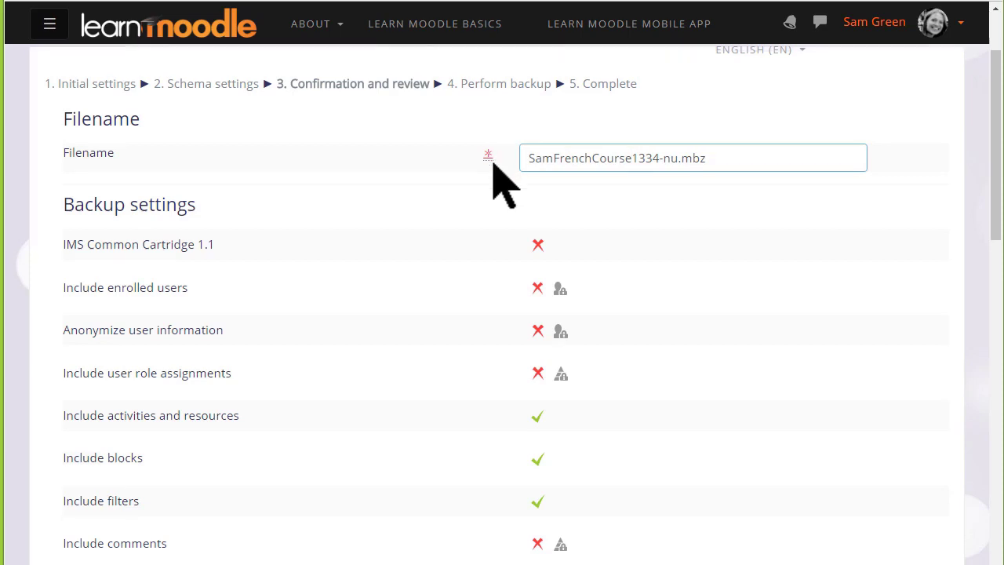
Perform the backup from the review page and continue past the success message.
{"action": "scroll", "coordinate": [490, 164], "scroll_direction": "down", "scroll_amount": 2}
{"action": "scroll", "coordinate": [481, 188], "scroll_direction": "down", "scroll_amount": 3}
{"action": "scroll", "coordinate": [476, 235], "scroll_direction": "down", "scroll_amount": 2}
{"action": "scroll", "coordinate": [471, 269], "scroll_direction": "down", "scroll_amount": 4}
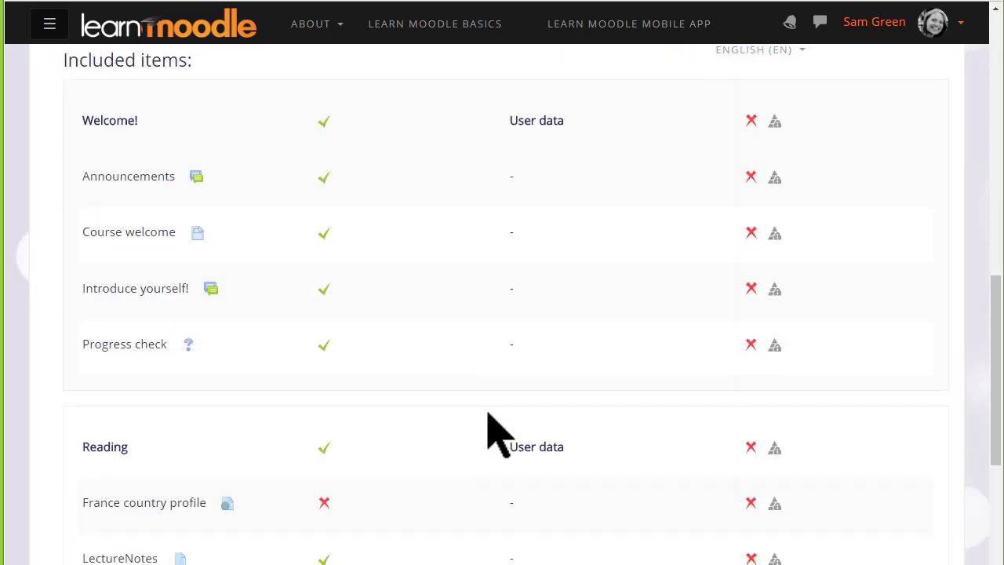
{"action": "scroll", "coordinate": [489, 431], "scroll_direction": "down", "scroll_amount": 3}
{"action": "scroll", "coordinate": [520, 511], "scroll_direction": "down", "scroll_amount": 3}
{"action": "scroll", "coordinate": [521, 529], "scroll_direction": "down", "scroll_amount": 2}
{"action": "scroll", "coordinate": [513, 531], "scroll_direction": "down", "scroll_amount": 3}
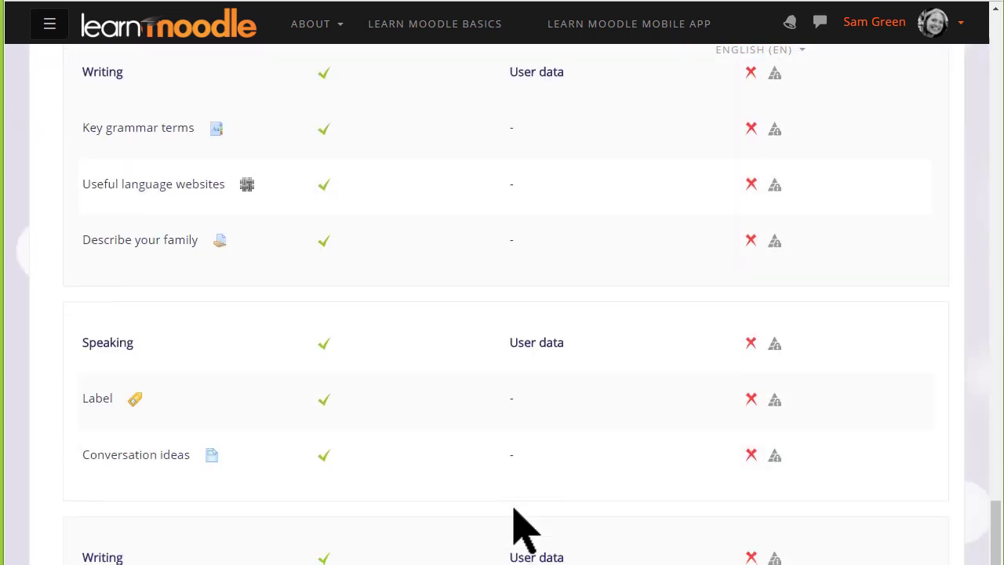
{"action": "scroll", "coordinate": [513, 531], "scroll_direction": "down", "scroll_amount": 2}
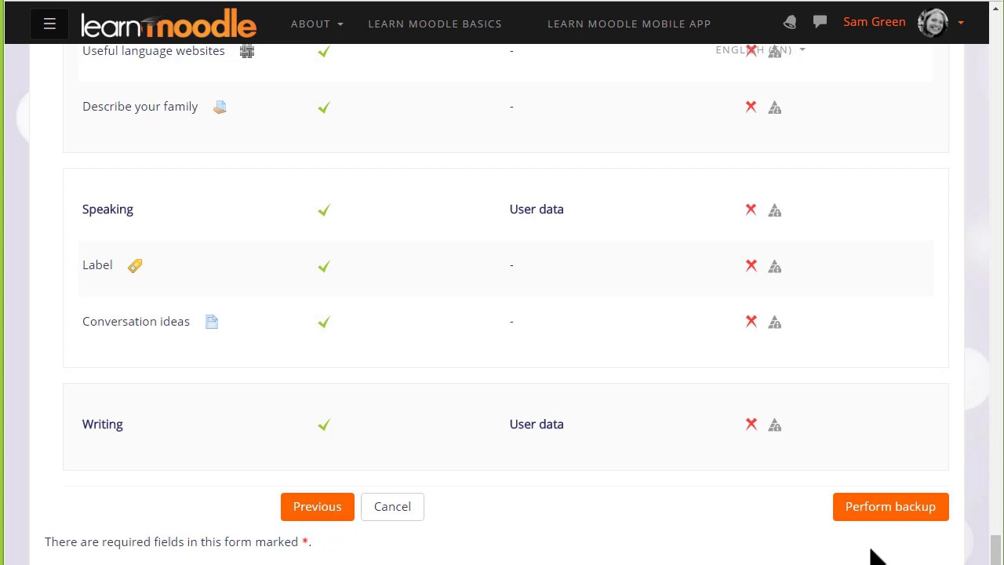
{"action": "left_click", "coordinate": [876, 514]}
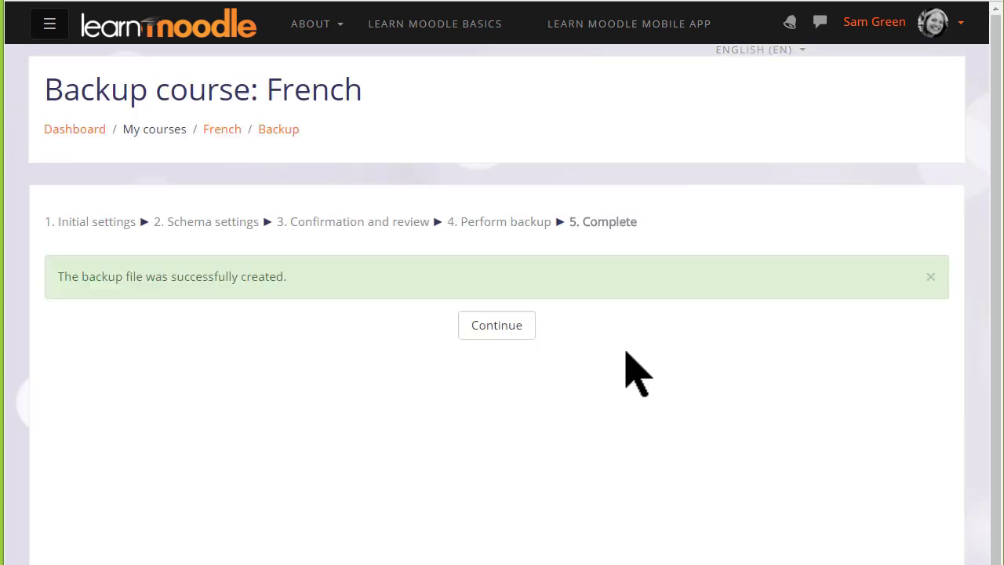
{"action": "left_click", "coordinate": [497, 324]}
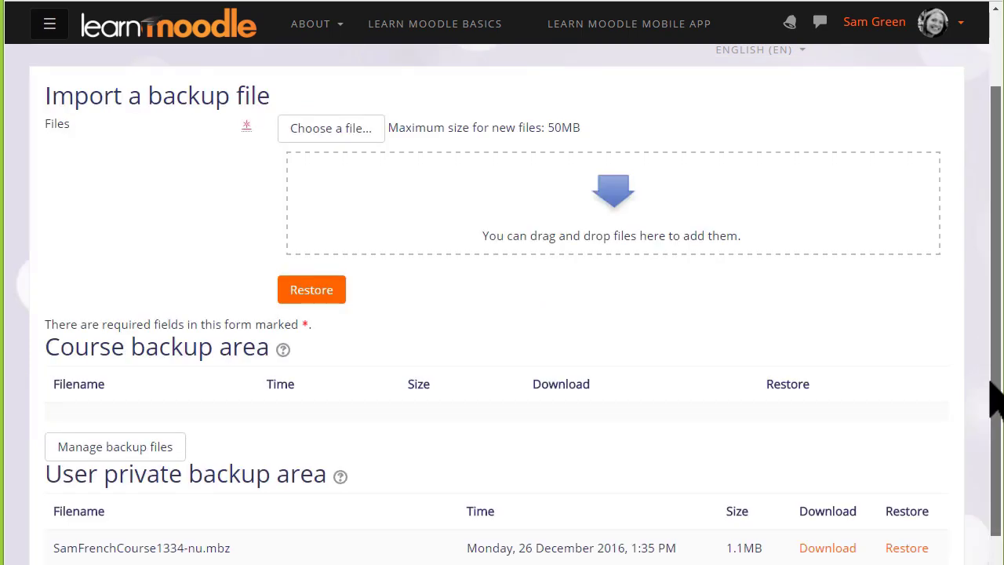
Scroll to the user private backup area listing SamFrenchCourse1334-nu.mbz.
{"action": "left_click_drag", "start_coordinate": [995, 400], "coordinate": [993, 474]}
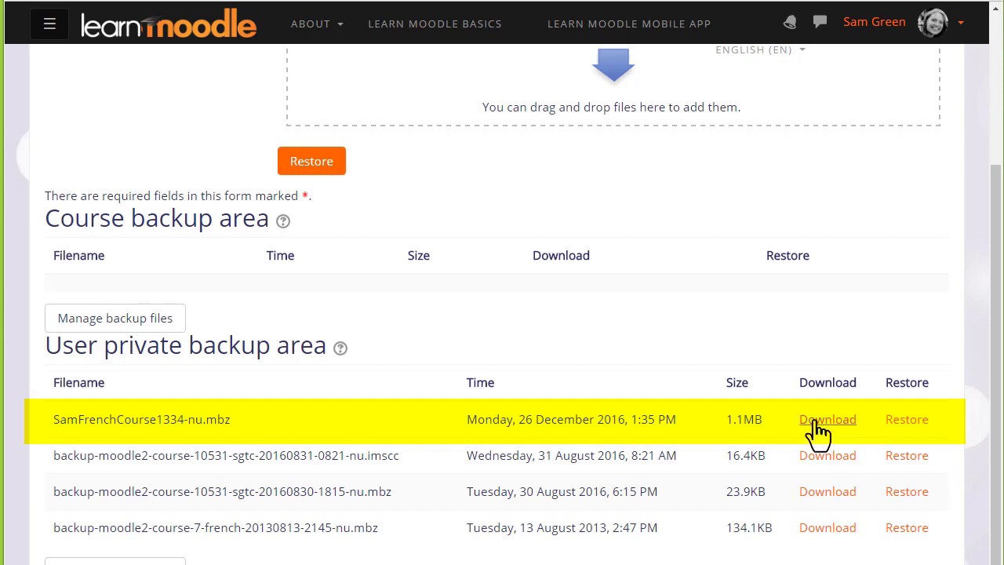
Download SamFrenchCourse1334-nu.mbz and save it to the Desktop.
{"action": "left_click", "coordinate": [815, 425]}
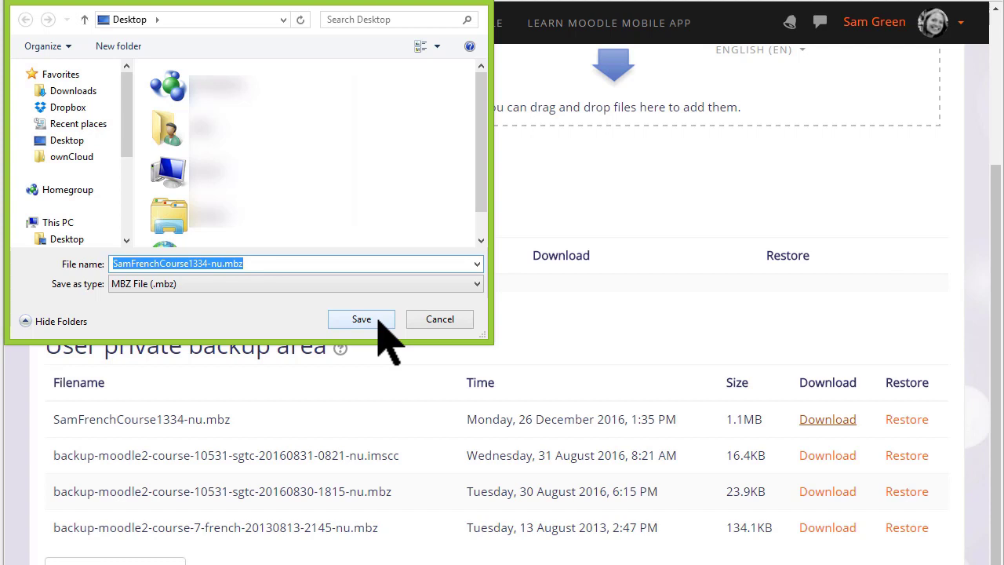
{"action": "left_click", "coordinate": [378, 319]}
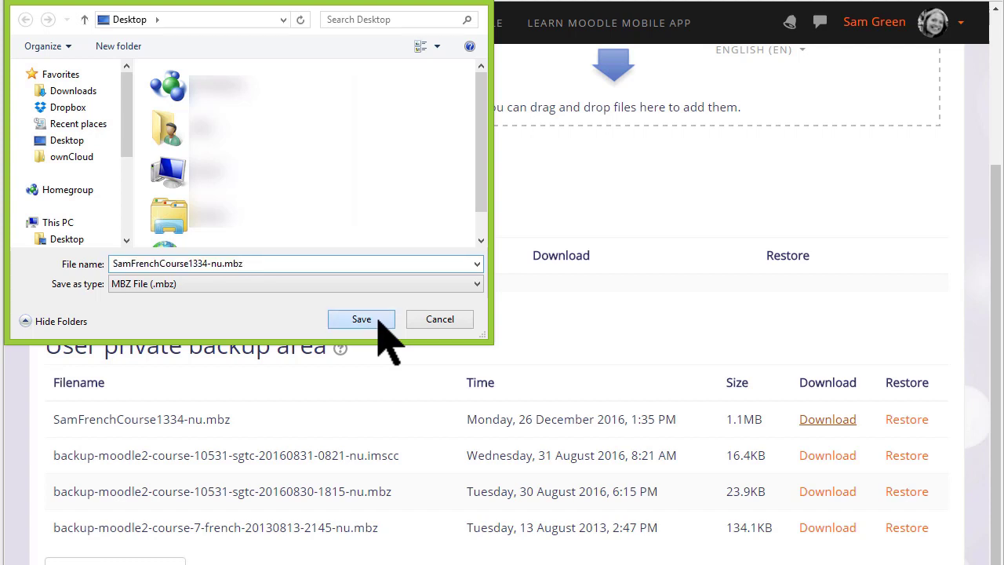